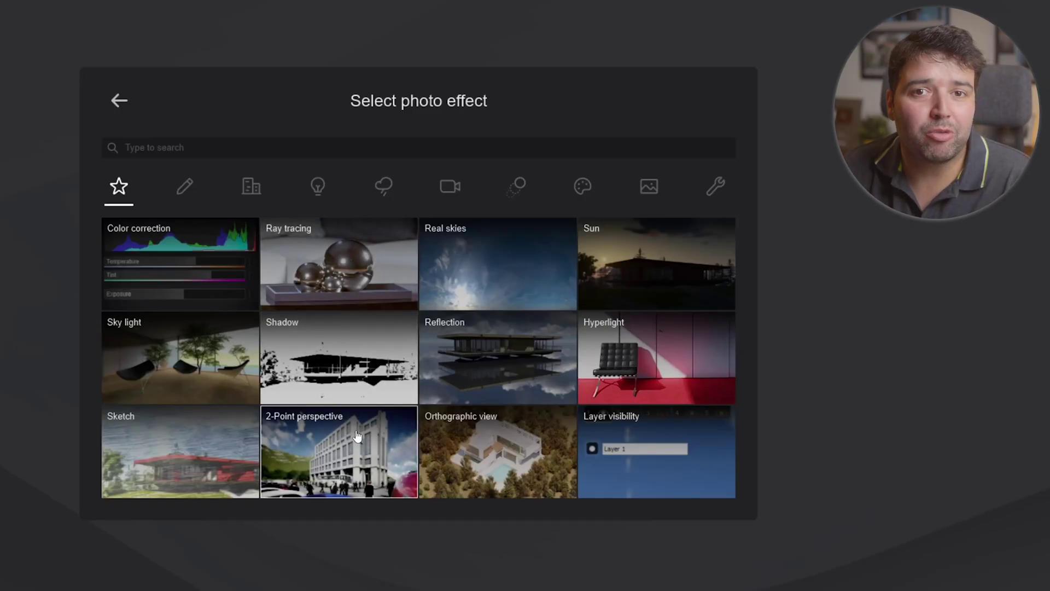
Step: Add the 2-Point perspective effect to photo 11's custom style
{"action": "left_click", "coordinate": [363, 446]}
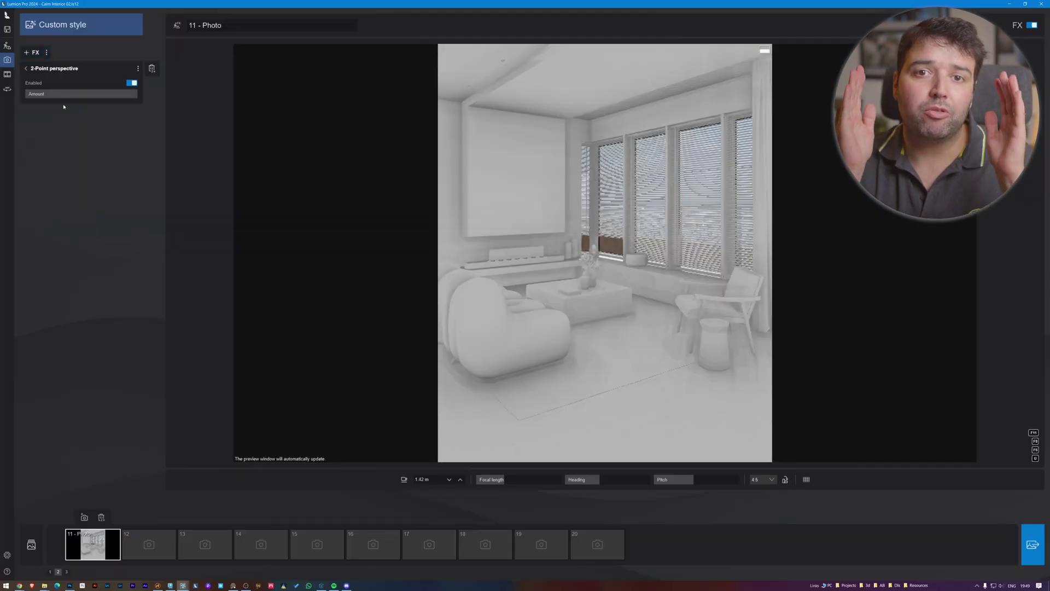
Step: Add Ray tracing, pick the Overcast real skies category, and raise sky brightness to 1725%
{"action": "left_click", "coordinate": [38, 55]}
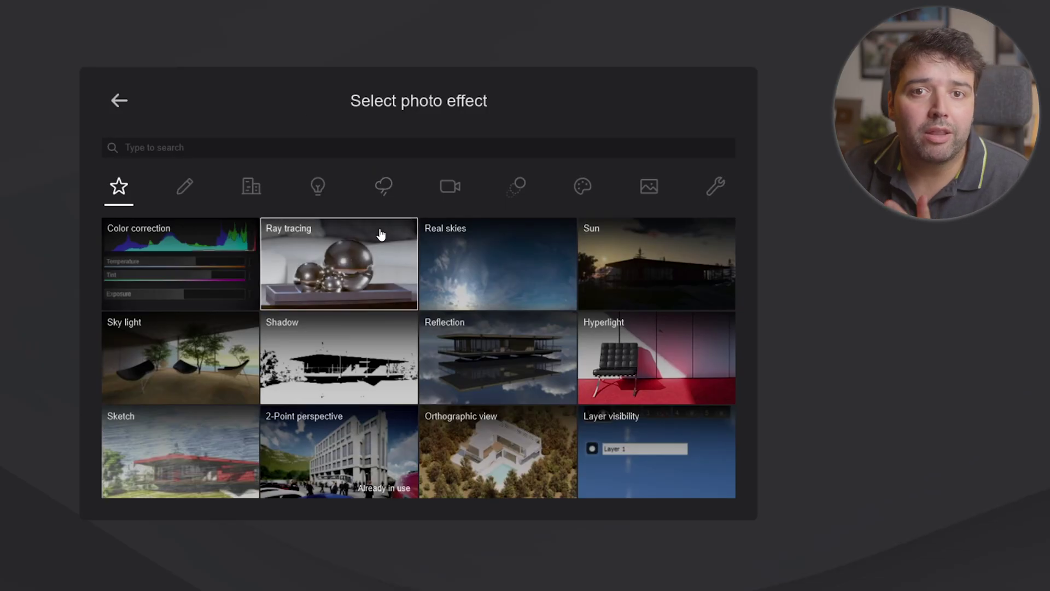
{"action": "left_click", "coordinate": [381, 234]}
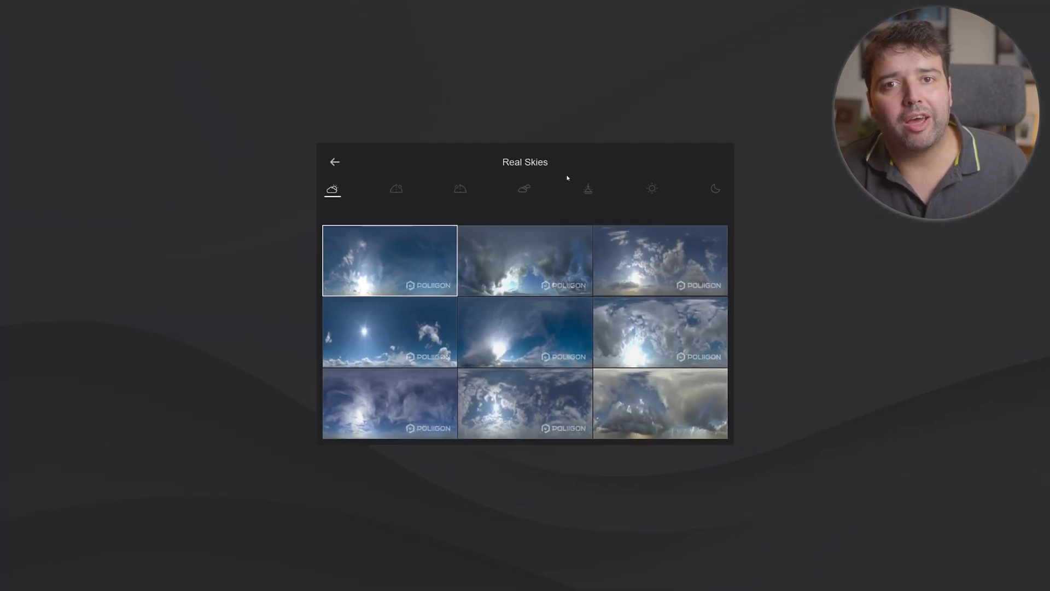
{"action": "left_click", "coordinate": [460, 188]}
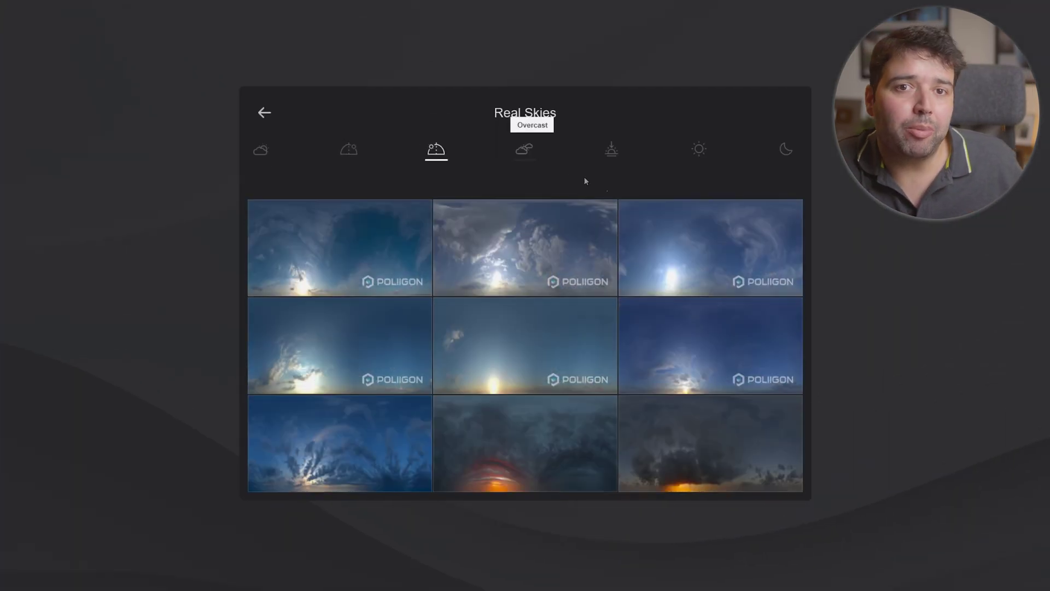
{"action": "left_click", "coordinate": [523, 189]}
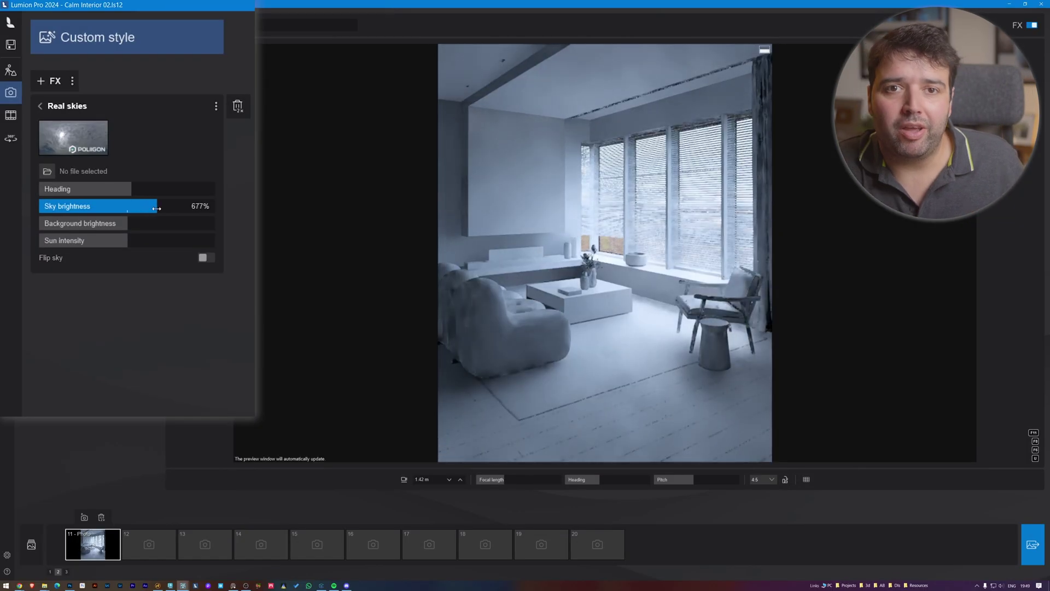
{"action": "left_click_drag", "start_coordinate": [156, 208], "coordinate": [174, 211]}
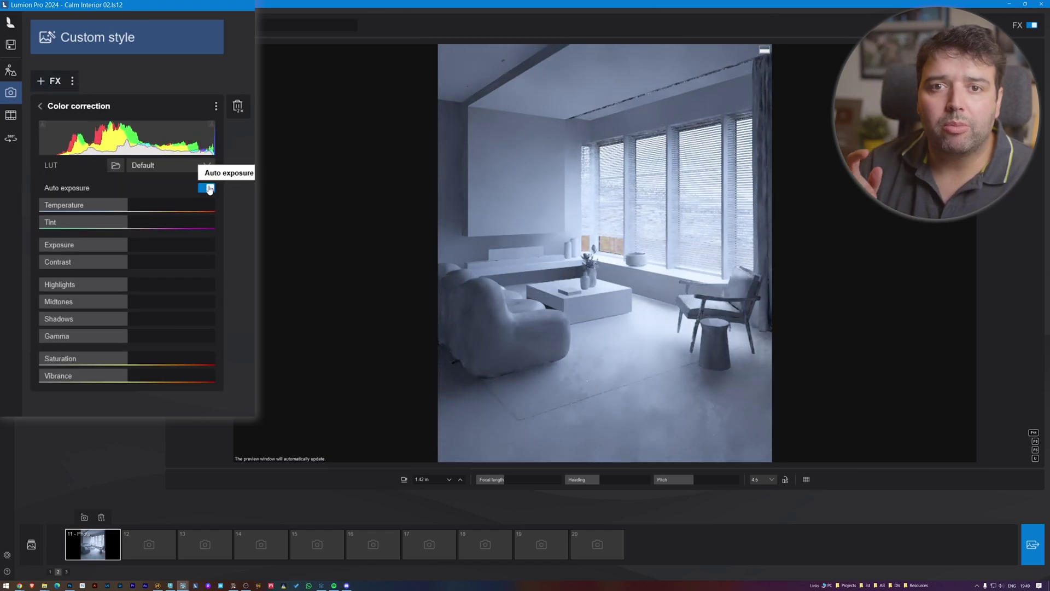
Step: Turn off auto exposure and set exposure to 2+ in Color correction
{"action": "left_click", "coordinate": [206, 188]}
{"action": "left_click_drag", "start_coordinate": [127, 249], "coordinate": [151, 250]}
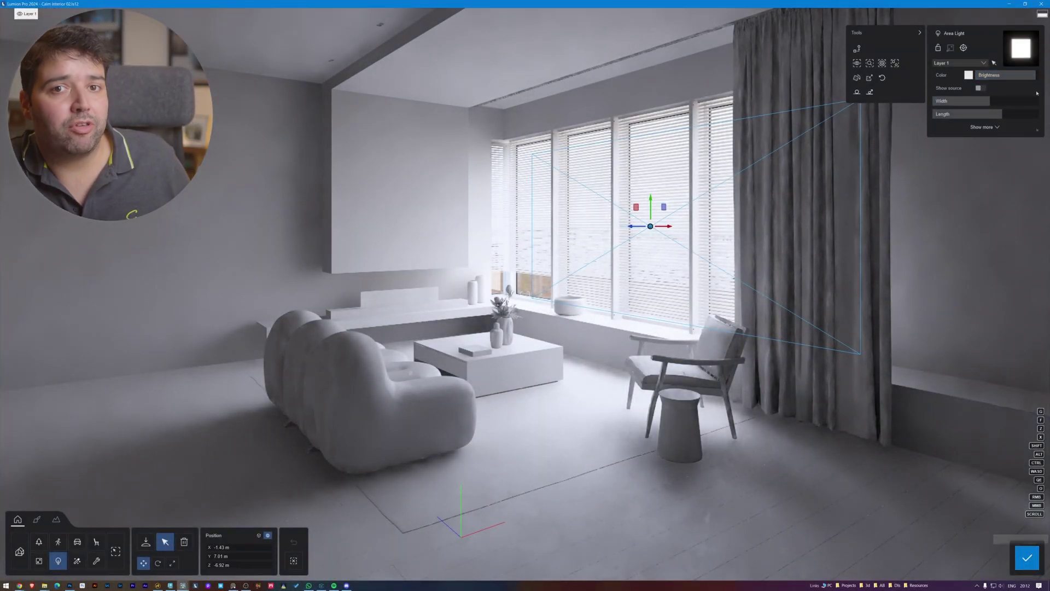
Step: Push the window area light's brightness to its 100000-nit maximum
{"action": "left_click_drag", "start_coordinate": [1037, 76], "coordinate": [1024, 80]}
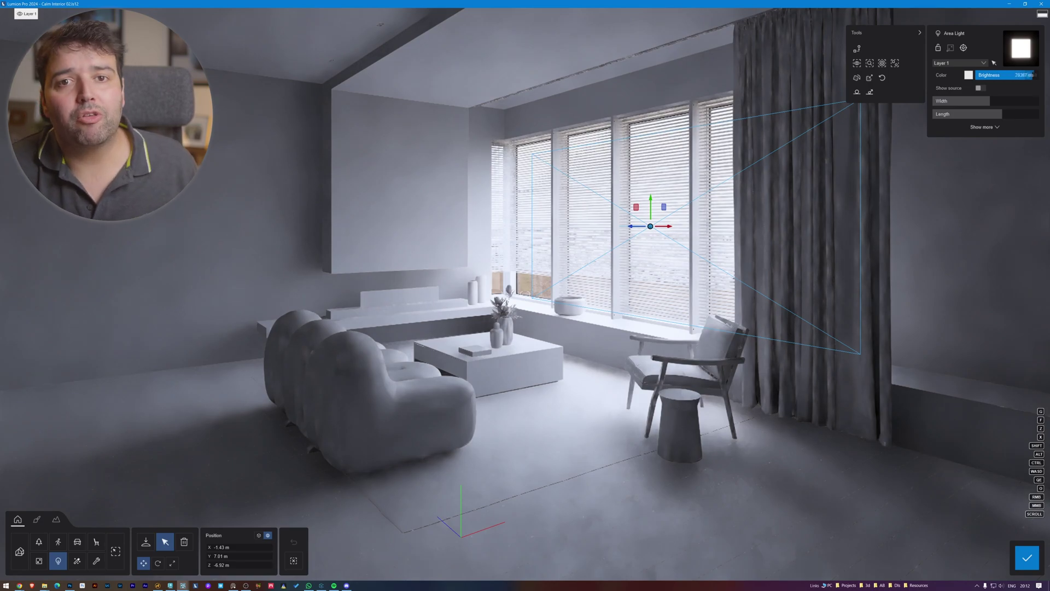
{"action": "left_click_drag", "start_coordinate": [1020, 75], "coordinate": [1039, 75]}
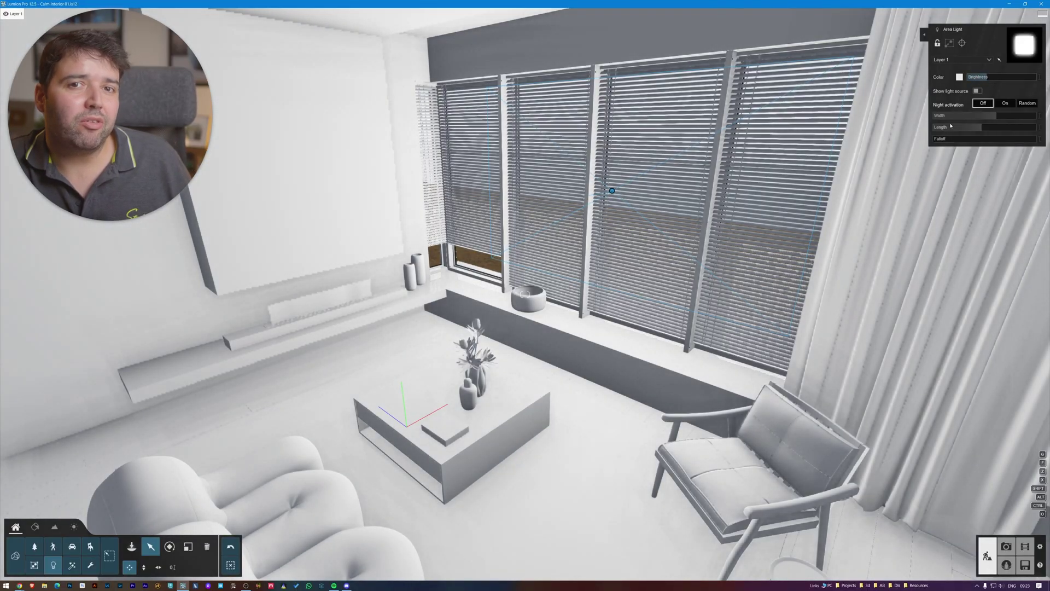
Step: Give the window area light a low falloff and dim its brightness to 6.7
{"action": "left_click", "coordinate": [939, 140]}
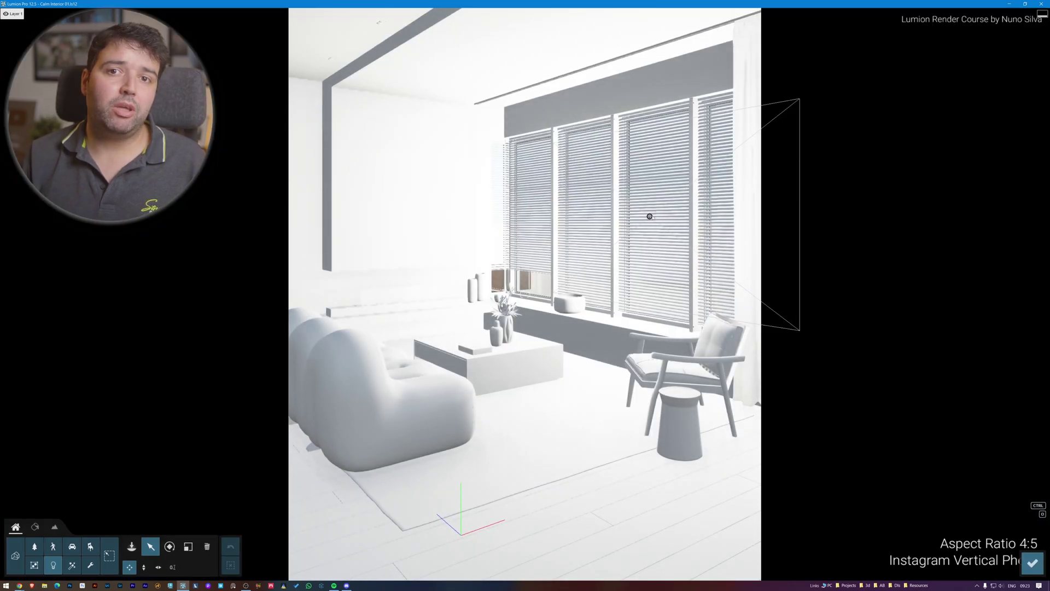
{"action": "left_click", "coordinate": [649, 216]}
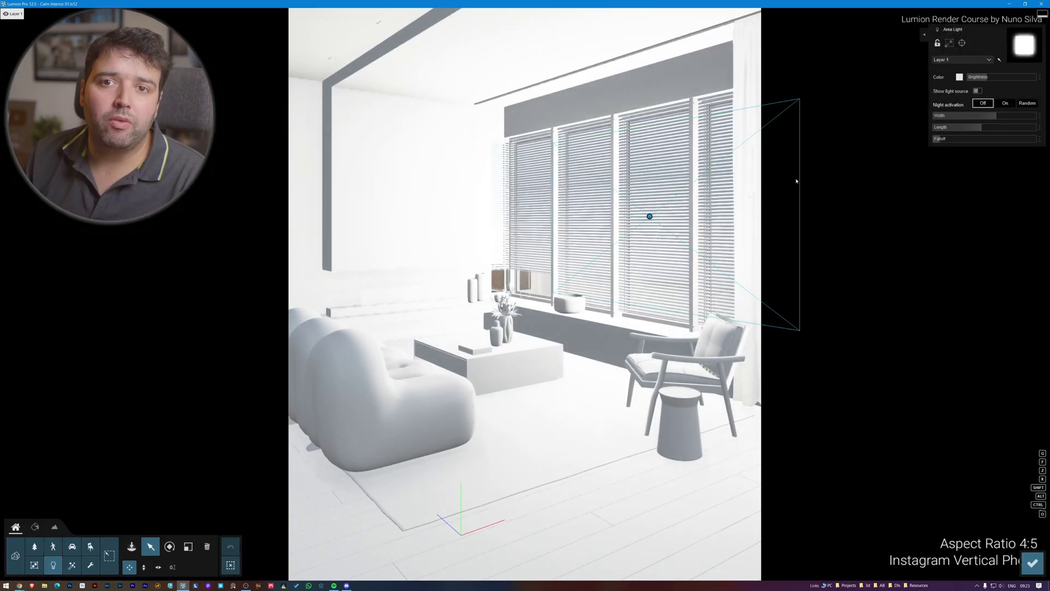
{"action": "left_click_drag", "start_coordinate": [986, 79], "coordinate": [977, 81]}
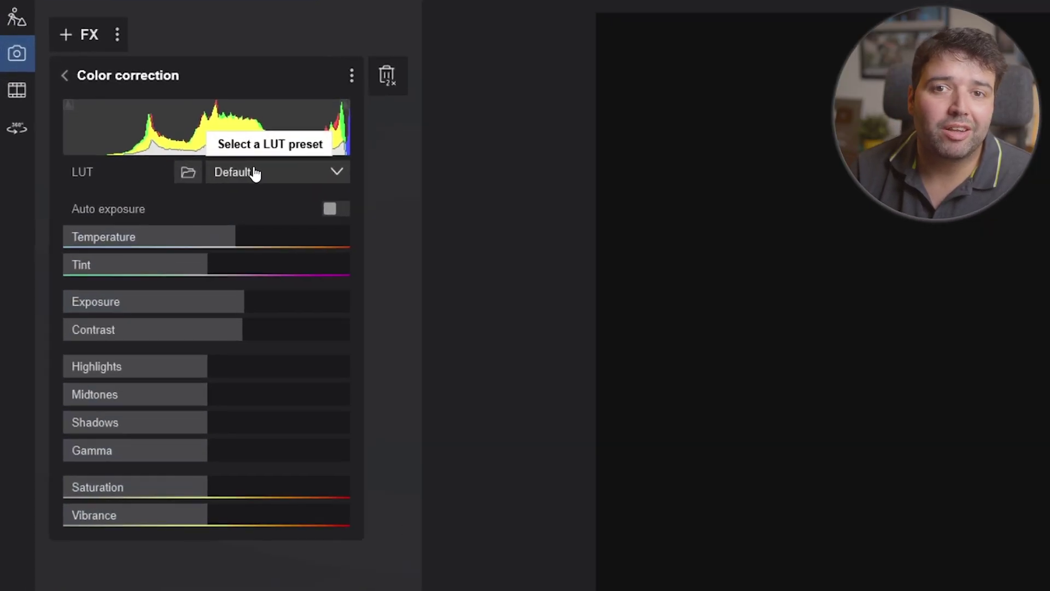
Step: Preview the Crisp morning and Muted elegance LUTs, then try a brighter exposure and restore it
{"action": "left_click", "coordinate": [253, 173]}
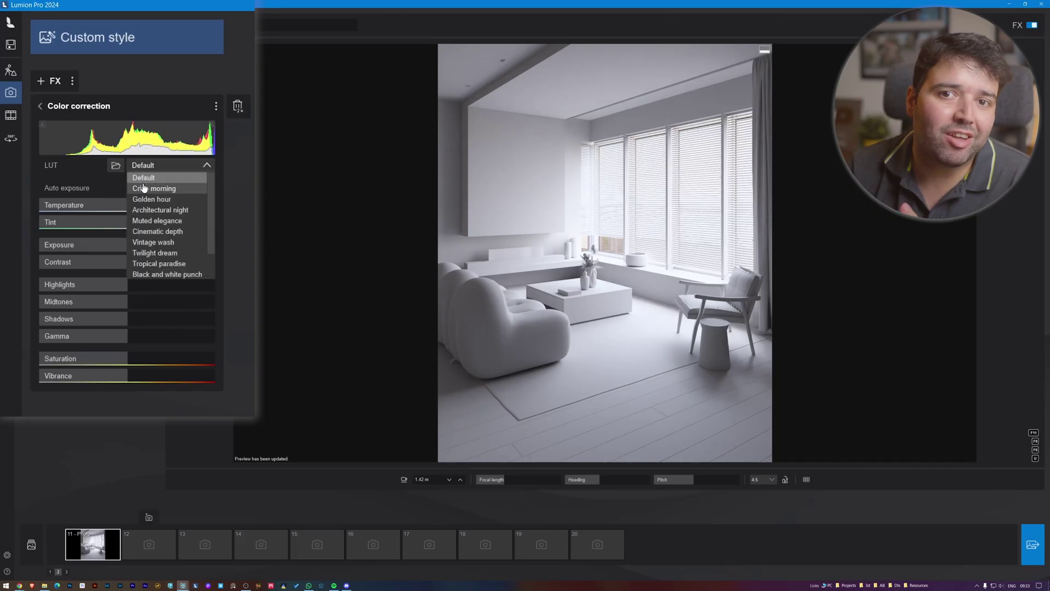
{"action": "left_click", "coordinate": [144, 188]}
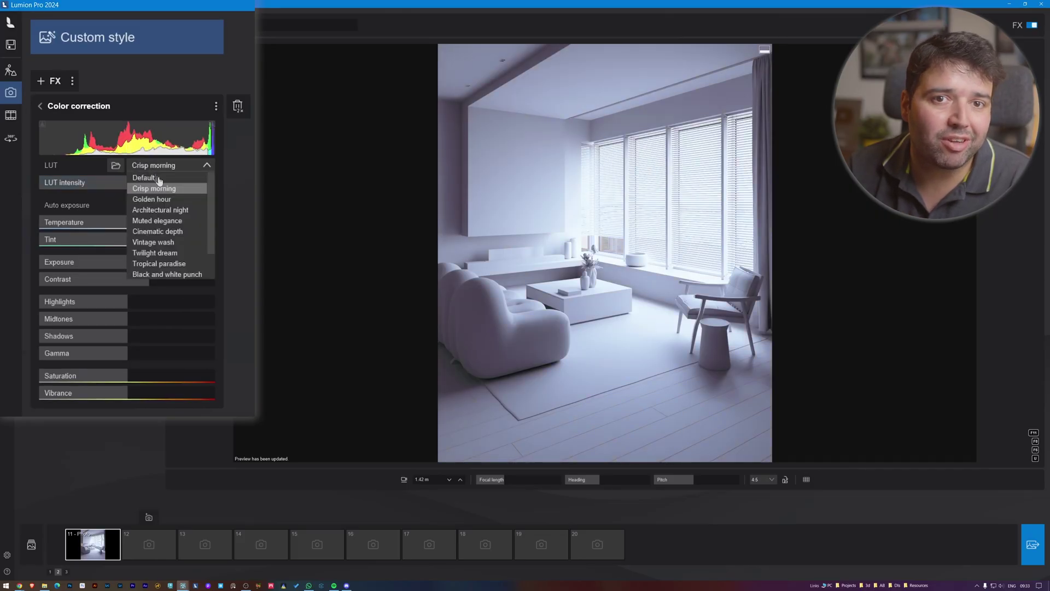
{"action": "left_click", "coordinate": [168, 220]}
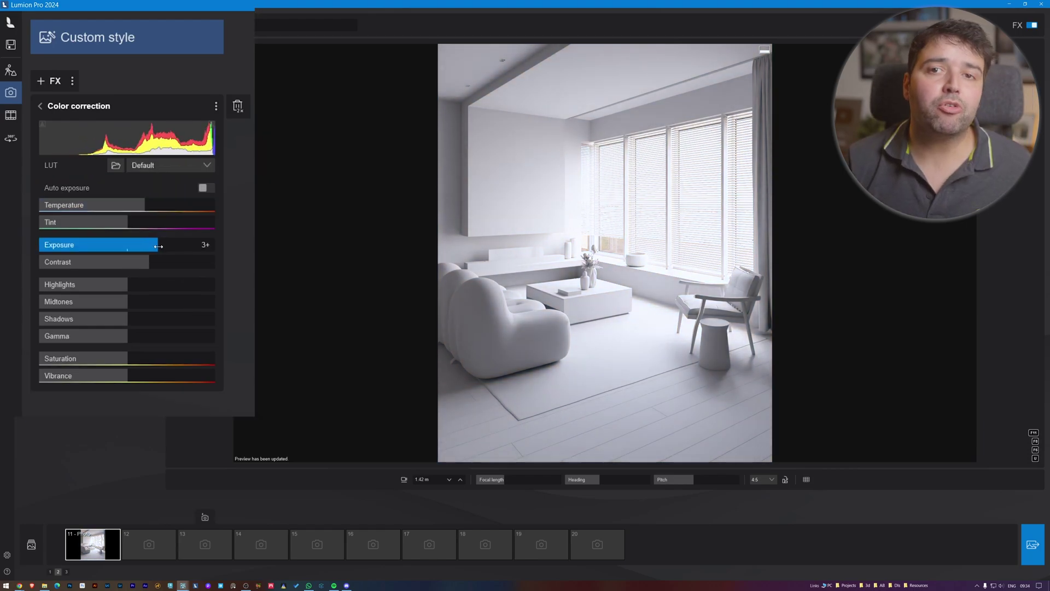
{"action": "mouse_move", "coordinate": [160, 257]}
{"action": "left_mouse_down"}
{"action": "mouse_move", "coordinate": [178, 257]}
{"action": "mouse_move", "coordinate": [125, 260]}
{"action": "mouse_move", "coordinate": [150, 257]}
{"action": "left_mouse_up"}
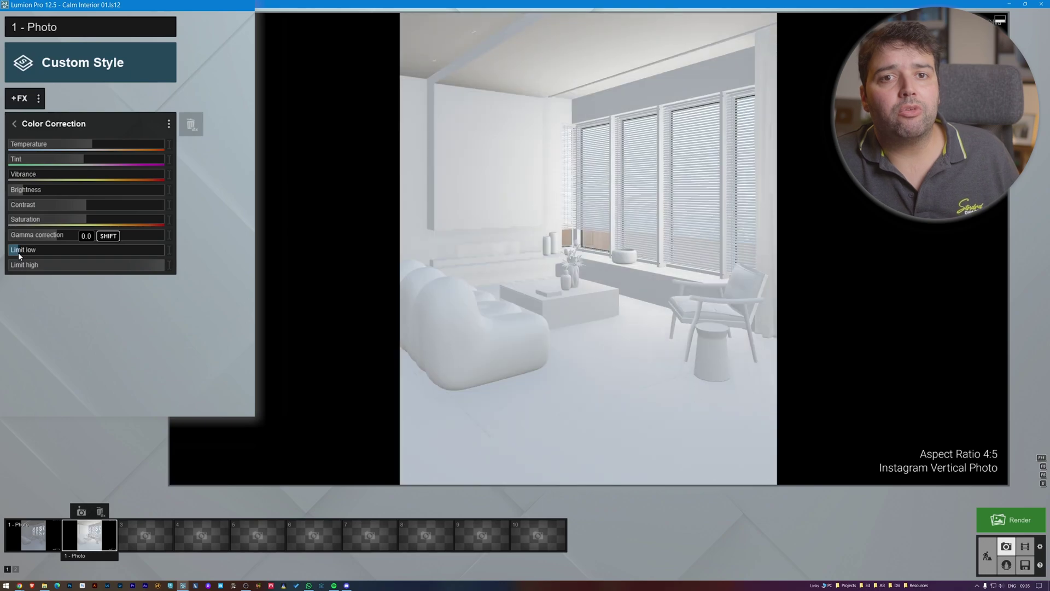
{"action": "mouse_move", "coordinate": [18, 252]}
{"action": "left_mouse_down"}
{"action": "mouse_move", "coordinate": [162, 247]}
{"action": "mouse_move", "coordinate": [24, 263]}
{"action": "left_mouse_up"}
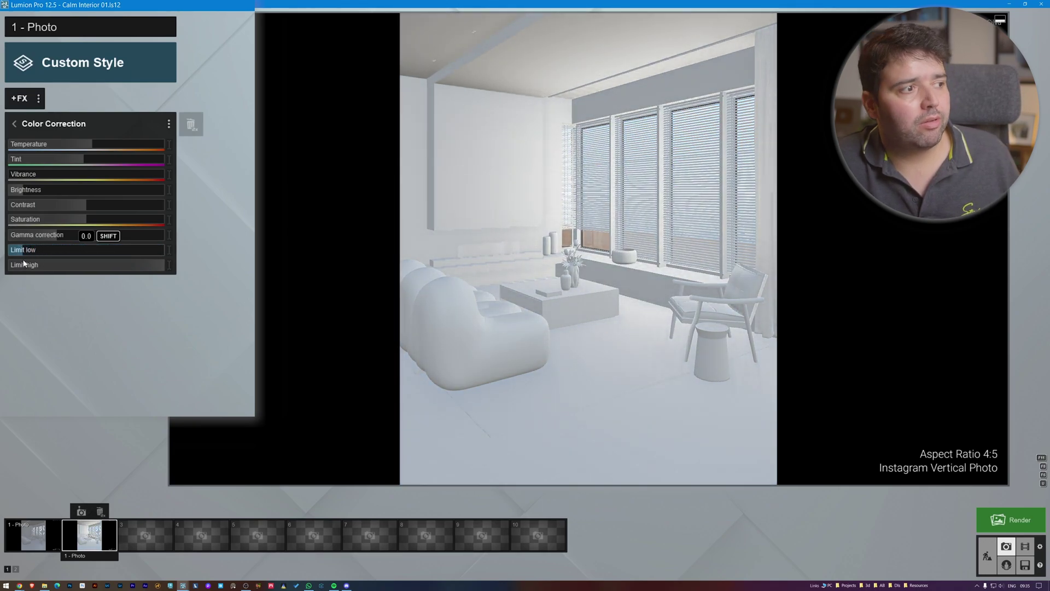
Step: Lower Limit high to about 0.5 and raise Limit low slightly
{"action": "left_click_drag", "start_coordinate": [157, 266], "coordinate": [182, 275]}
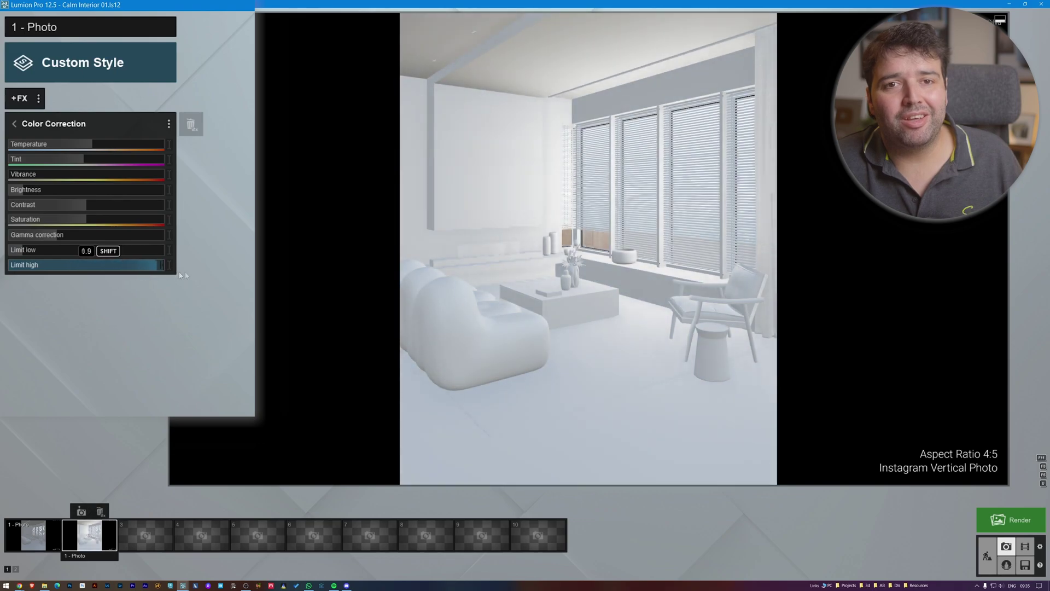
{"action": "left_click", "coordinate": [24, 249]}
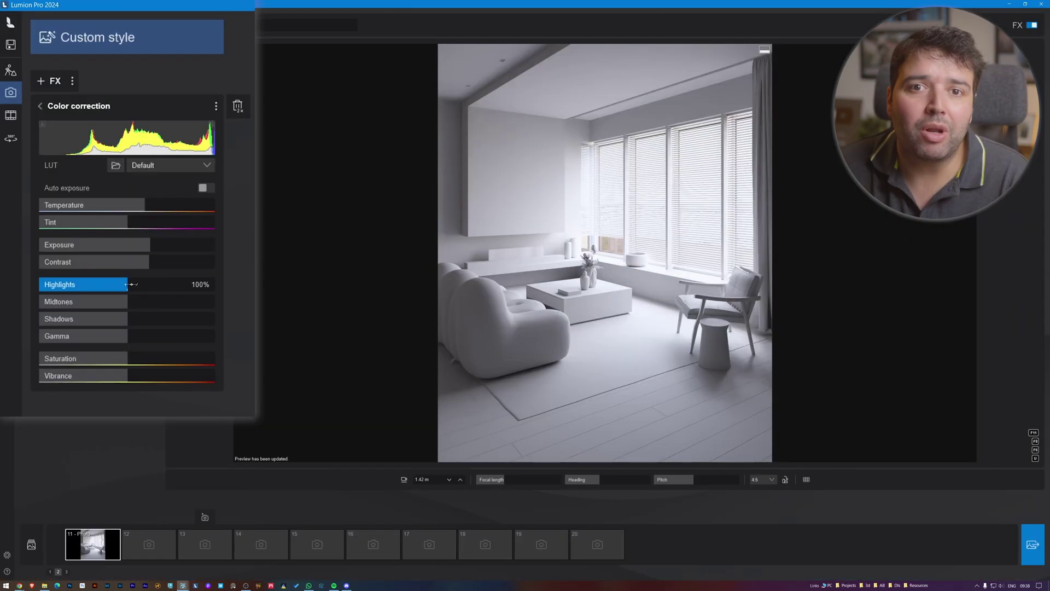
{"action": "mouse_move", "coordinate": [127, 284]}
{"action": "left_mouse_down"}
{"action": "mouse_move", "coordinate": [91, 312]}
{"action": "mouse_move", "coordinate": [129, 305]}
{"action": "left_mouse_up"}
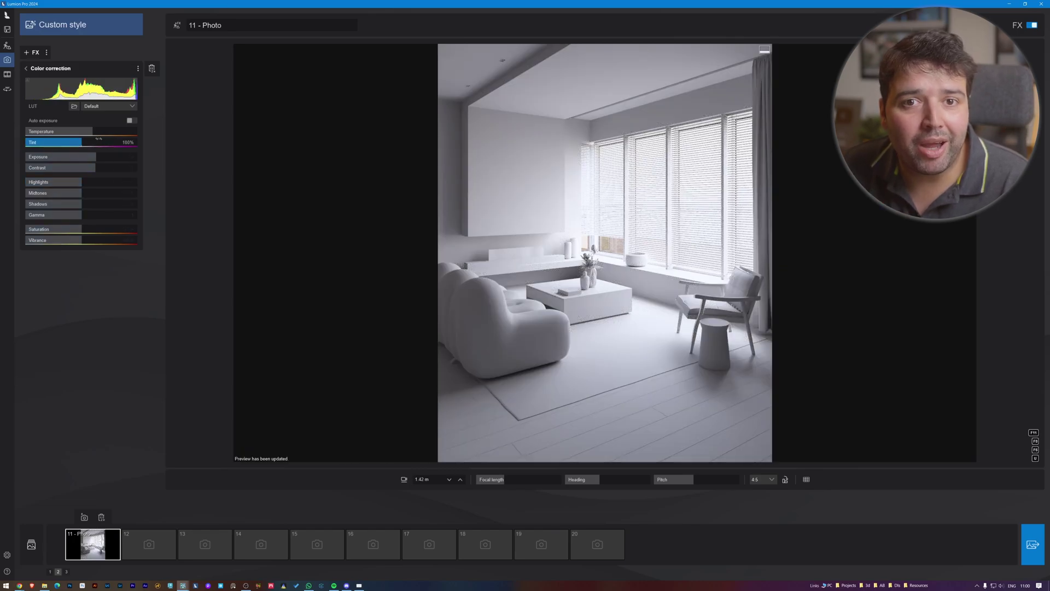
Step: Set exposure to 3+ and contrast to 174%, then rotate the sky heading
{"action": "mouse_move", "coordinate": [94, 157]}
{"action": "left_mouse_down"}
{"action": "mouse_move", "coordinate": [110, 157]}
{"action": "mouse_move", "coordinate": [98, 163]}
{"action": "left_mouse_up"}
{"action": "left_click_drag", "start_coordinate": [32, 176], "coordinate": [61, 182]}
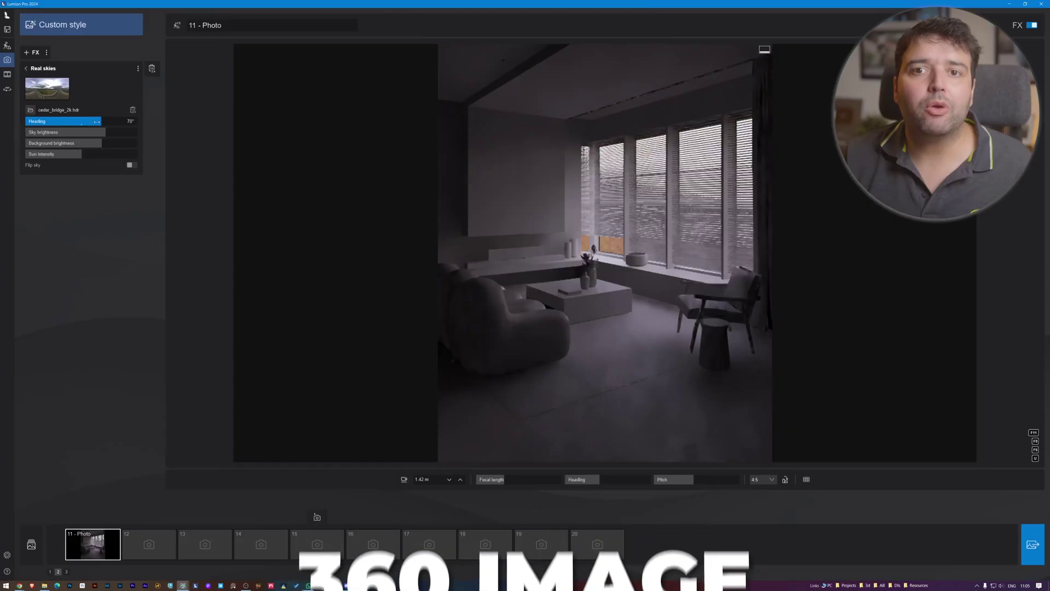
{"action": "left_click_drag", "start_coordinate": [77, 123], "coordinate": [64, 123]}
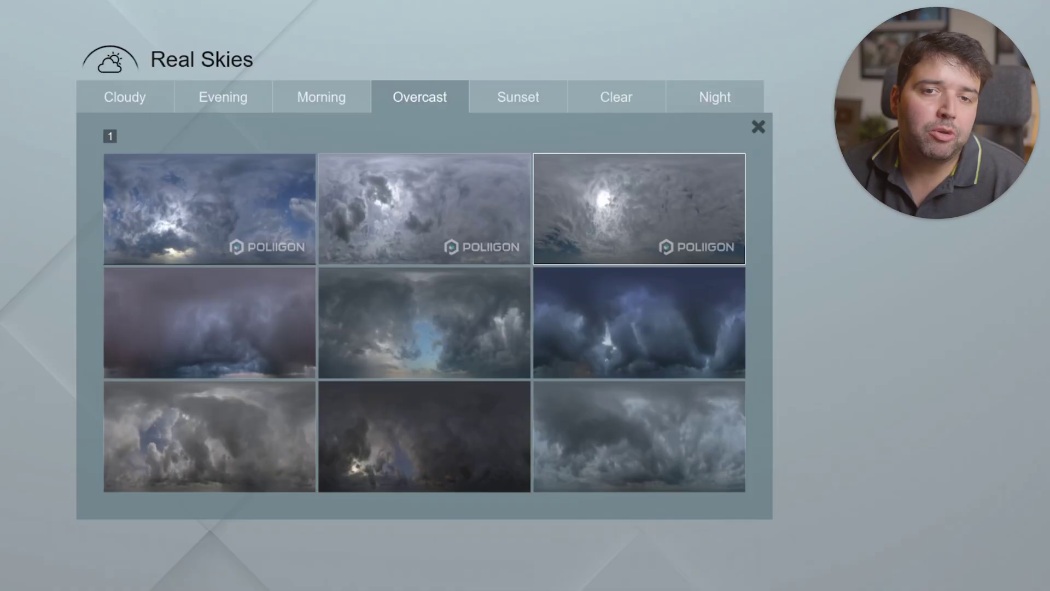
Step: Browse the Cloudy, Evening, Morning, Overcast, Sunset, Clear and Night sky categories
{"action": "left_click", "coordinate": [145, 111]}
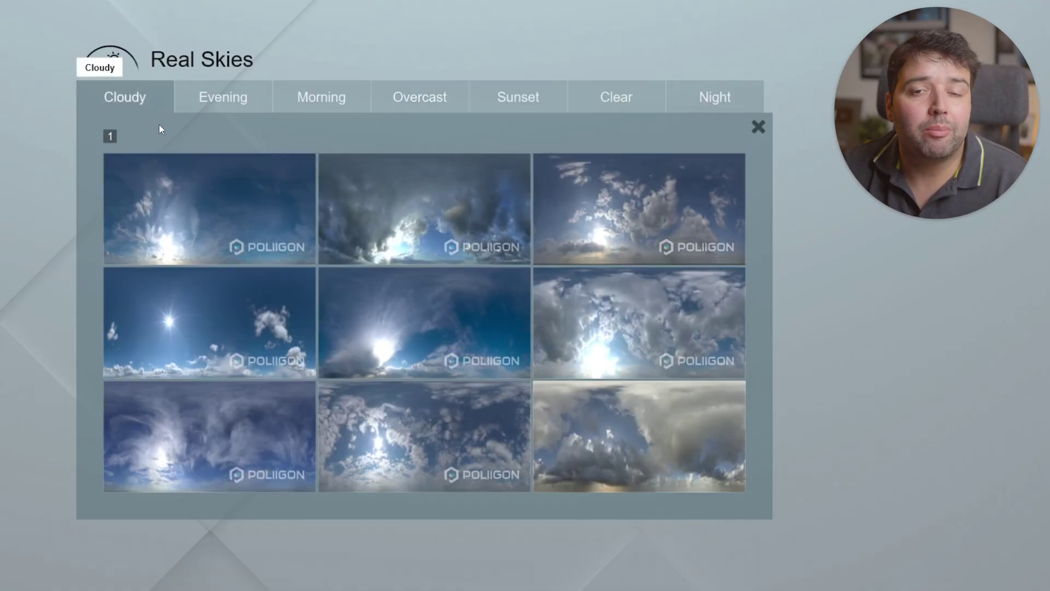
{"action": "left_click", "coordinate": [258, 96]}
{"action": "left_click", "coordinate": [317, 102]}
{"action": "left_click", "coordinate": [441, 98]}
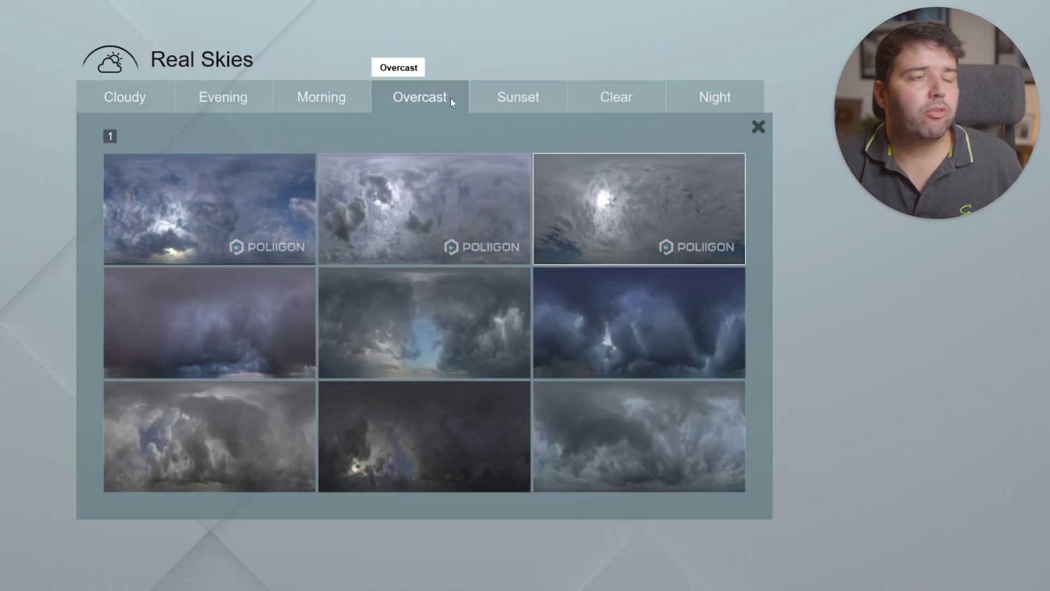
{"action": "left_click", "coordinate": [534, 97]}
{"action": "left_click", "coordinate": [629, 99]}
{"action": "left_click", "coordinate": [735, 99]}
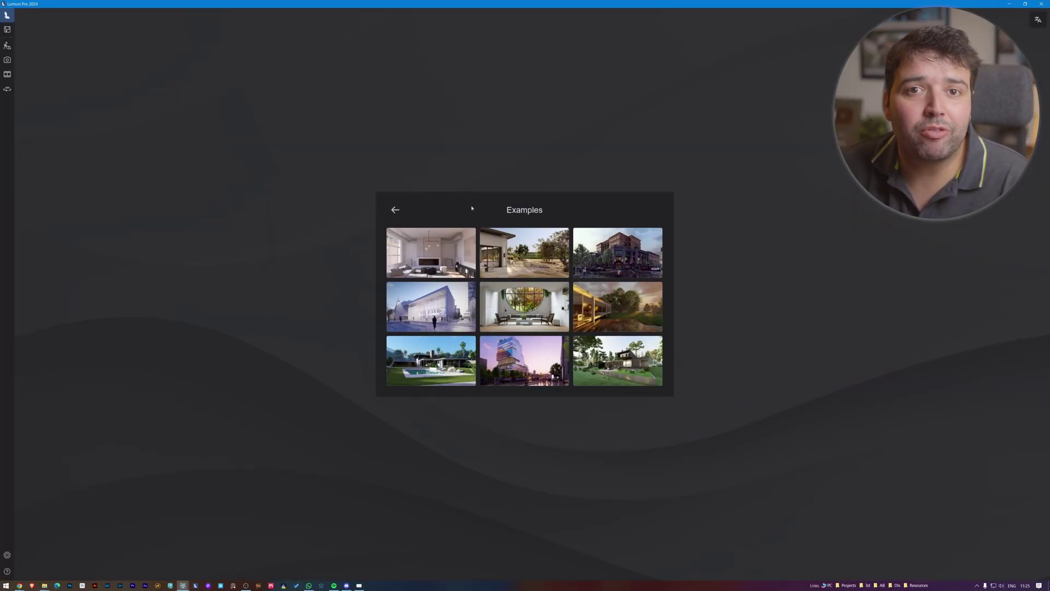
Step: Leave Examples, lower the book stack onto the round stool, and test scaling it up and back
{"action": "left_click", "coordinate": [397, 210]}
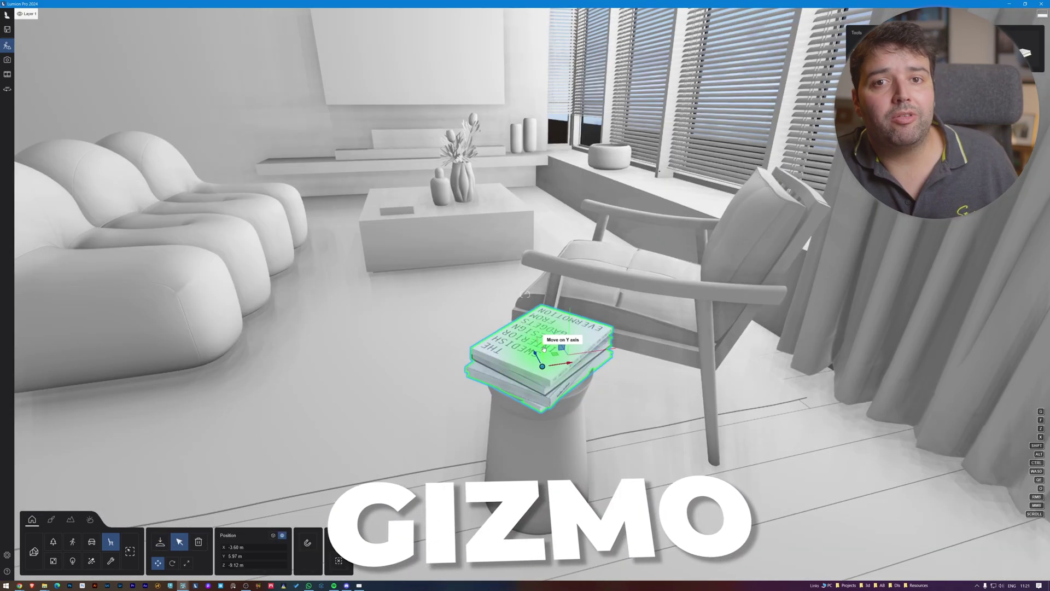
{"action": "left_click_drag", "start_coordinate": [543, 282], "coordinate": [538, 354]}
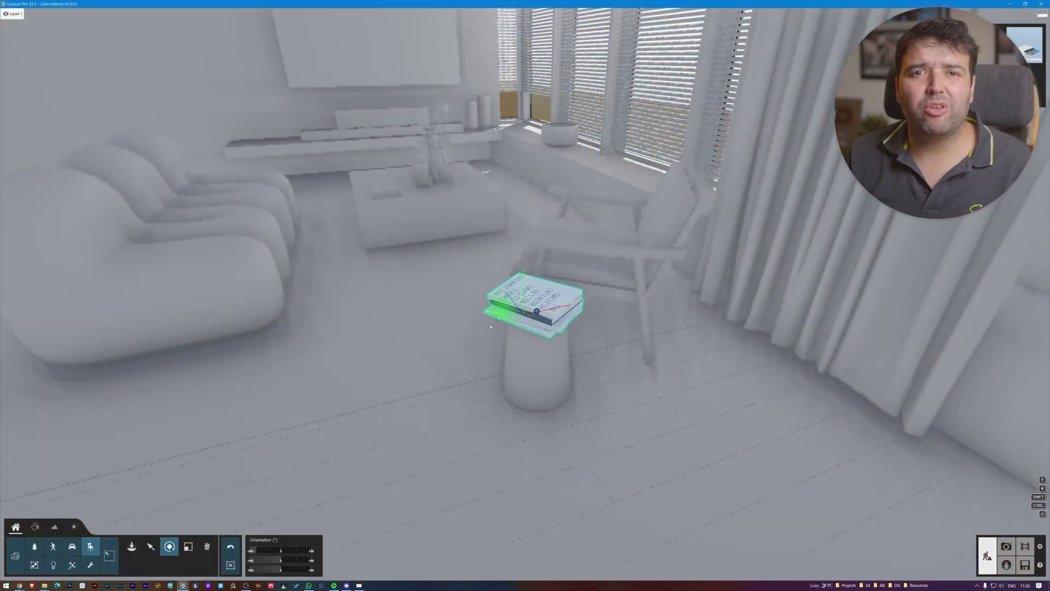
{"action": "left_click_drag", "start_coordinate": [266, 555], "coordinate": [279, 545]}
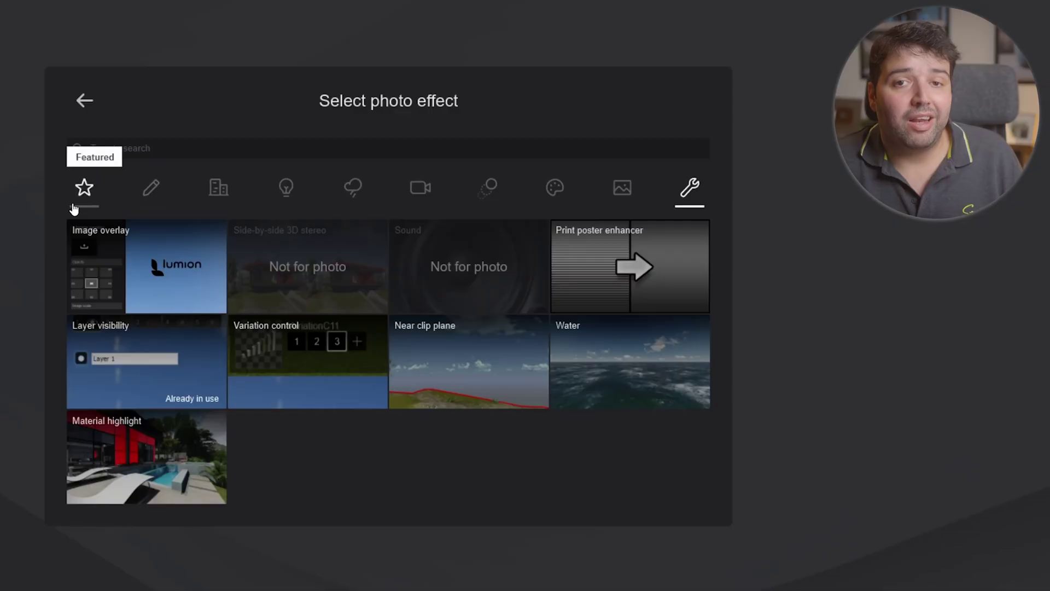
Step: Browse the Featured, Conceptual, Architectural, Lighting, Sky and weather, and Camera photo effect categories
{"action": "left_click", "coordinate": [77, 203]}
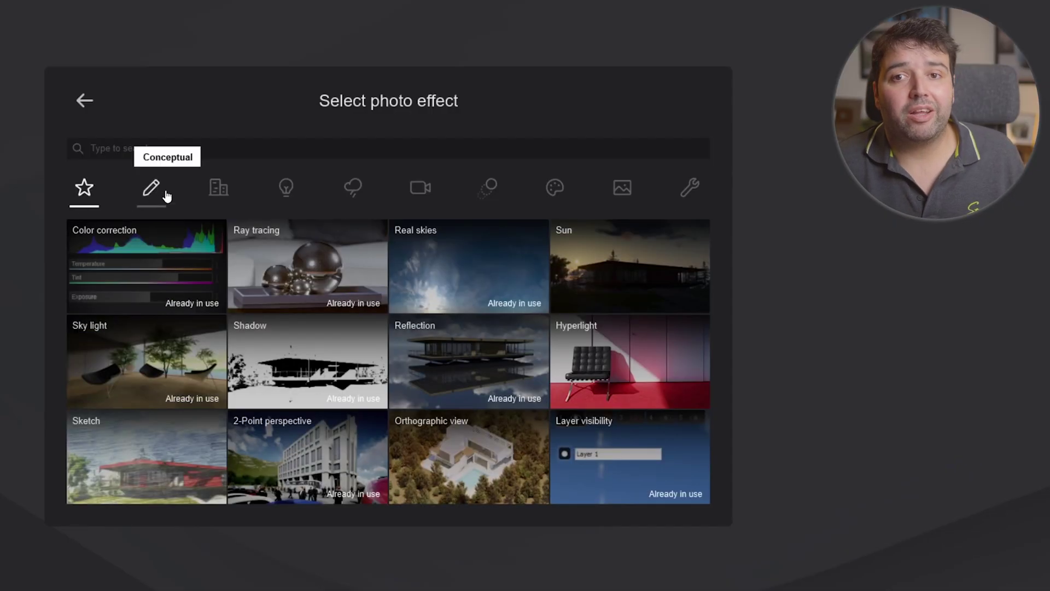
{"action": "left_click", "coordinate": [159, 192]}
{"action": "left_click", "coordinate": [229, 194]}
{"action": "left_click", "coordinate": [282, 192]}
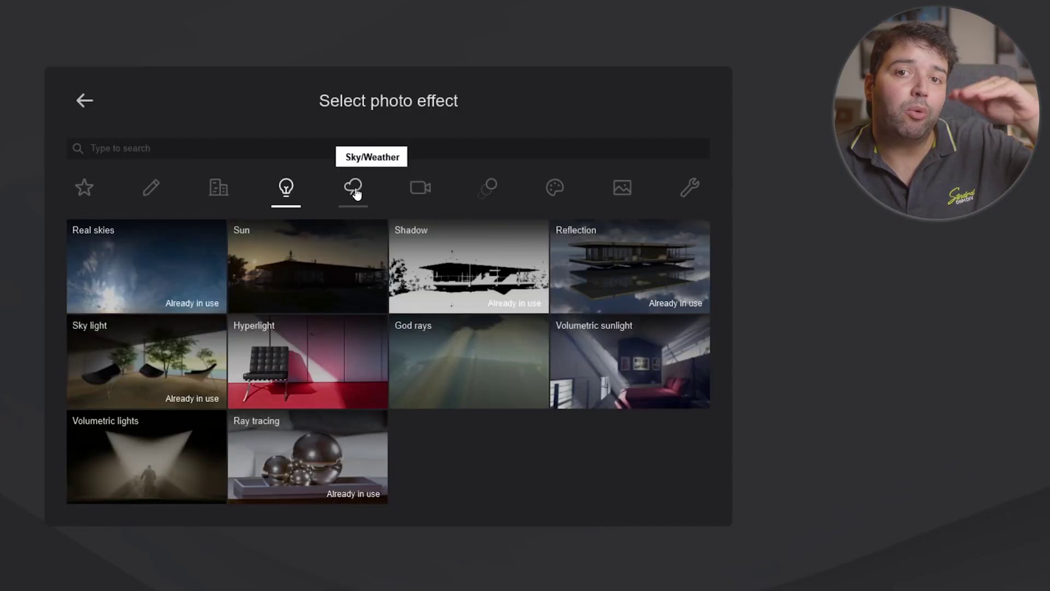
{"action": "left_click", "coordinate": [361, 191]}
{"action": "left_click", "coordinate": [425, 198]}
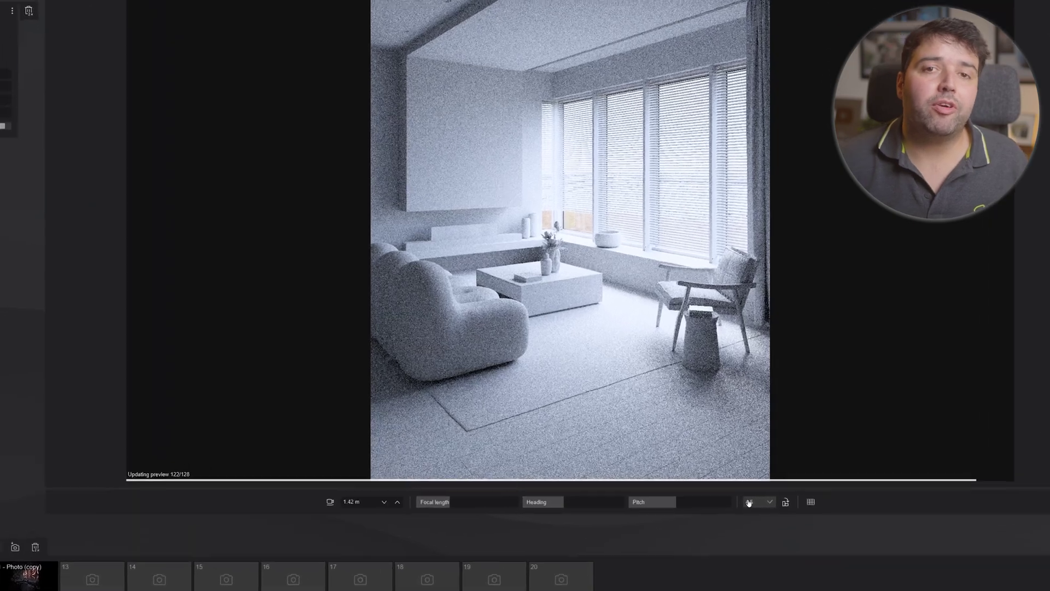
Step: Try 9:16 and 1:1 aspect ratios, then flip the 3:2 frame between portrait and landscape
{"action": "left_click", "coordinate": [758, 474]}
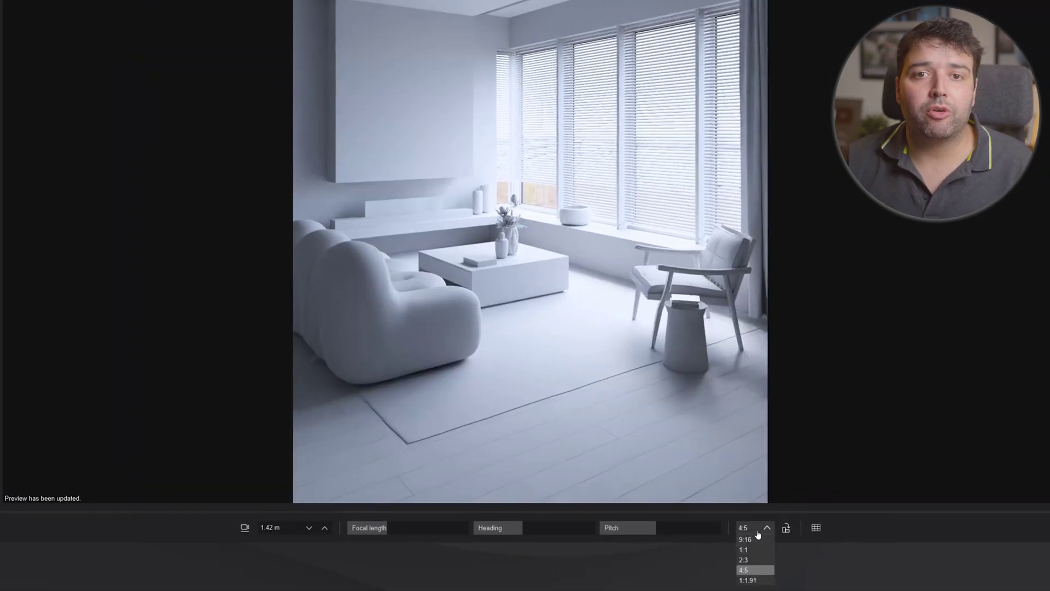
{"action": "left_click", "coordinate": [755, 540]}
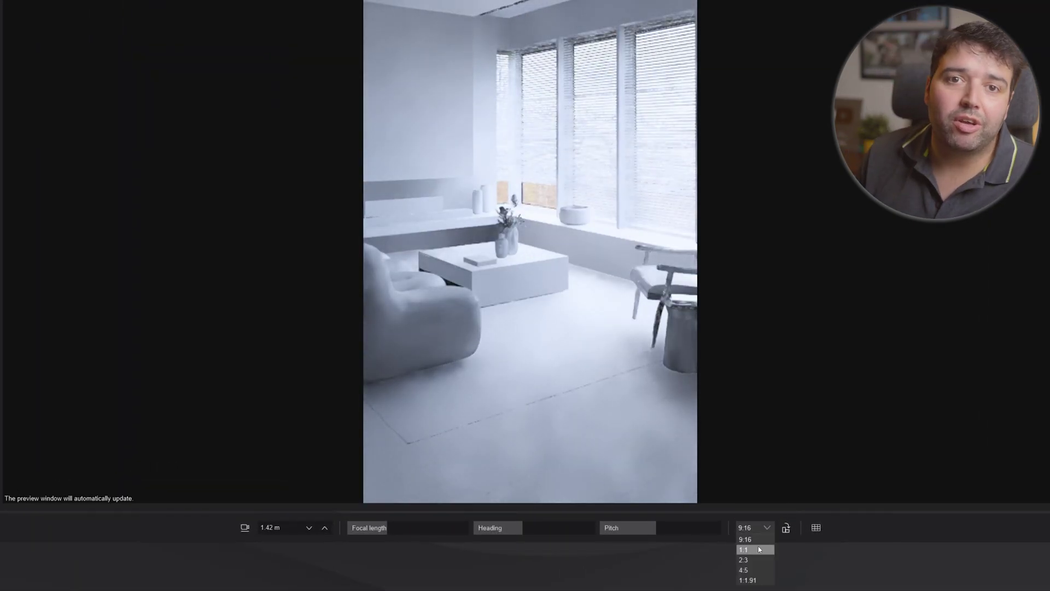
{"action": "left_click", "coordinate": [758, 549]}
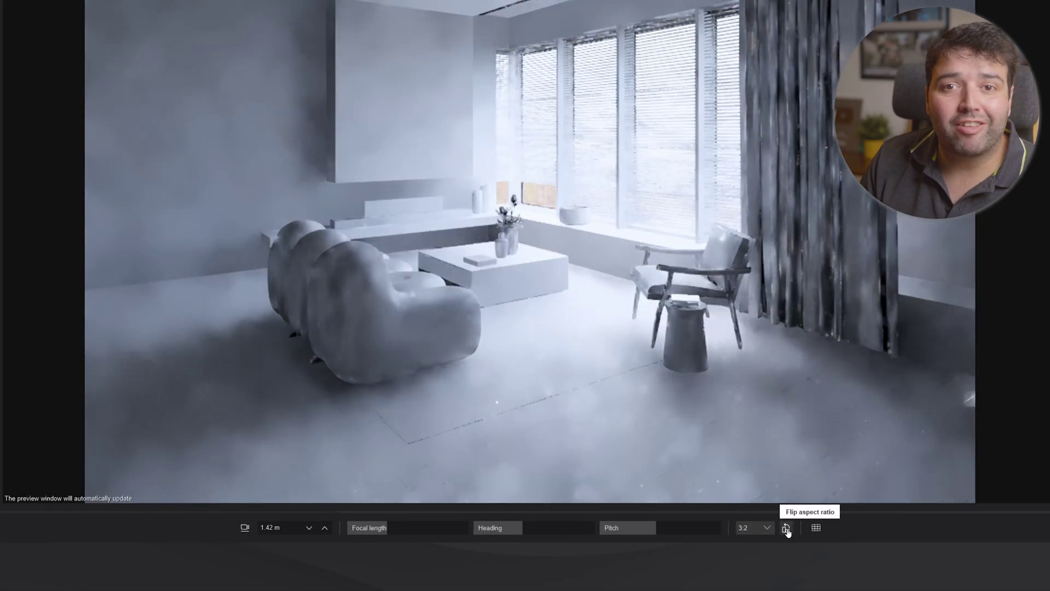
{"action": "left_click", "coordinate": [786, 528]}
{"action": "left_click", "coordinate": [786, 527]}
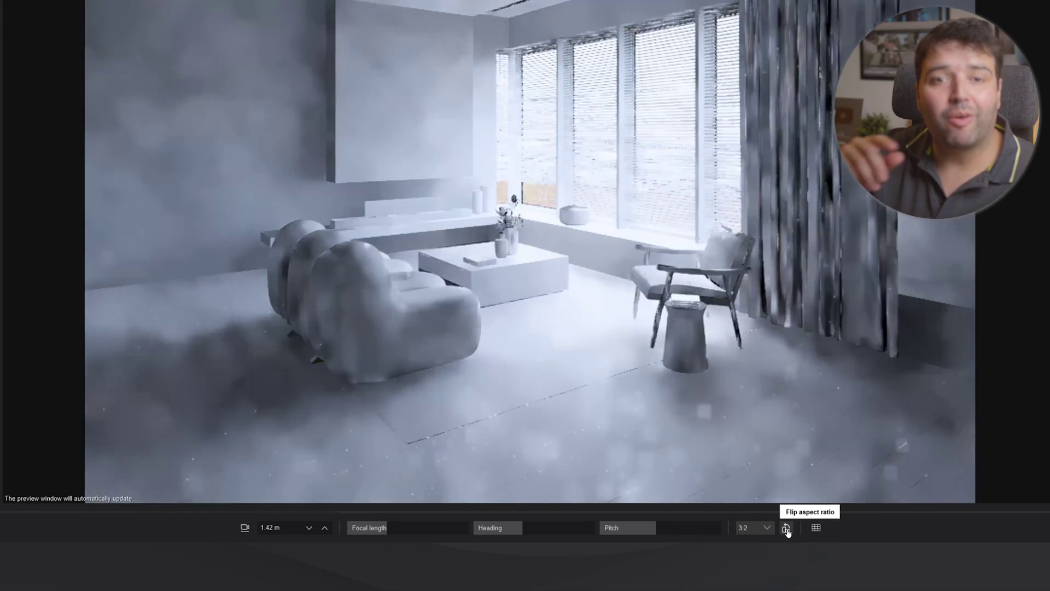
{"action": "left_click", "coordinate": [786, 528]}
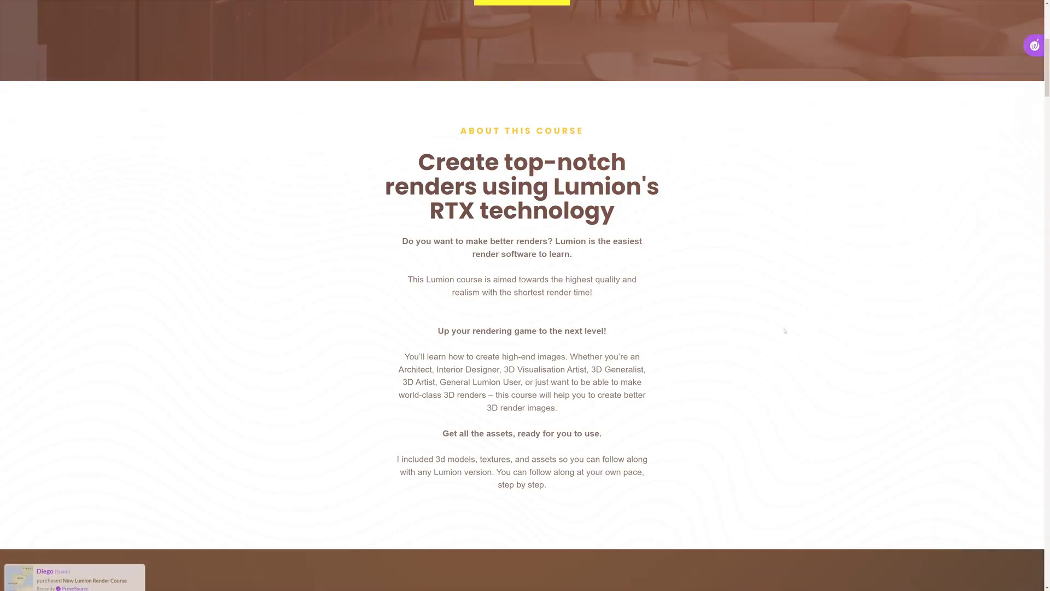
{"action": "scroll", "coordinate": [779, 326], "scroll_direction": "down", "scroll_amount": 3}
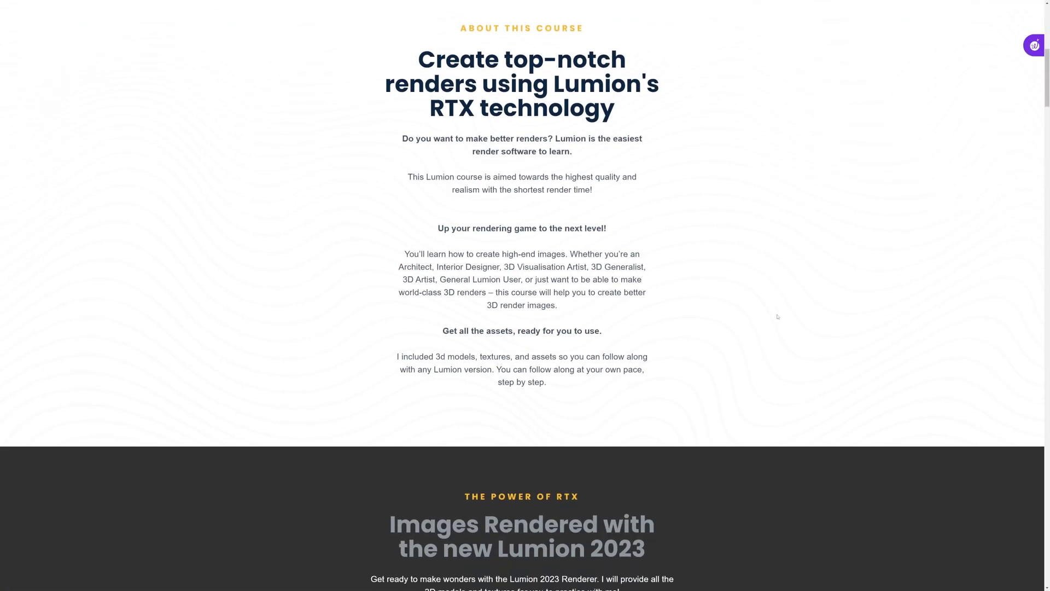
{"action": "scroll", "coordinate": [777, 316], "scroll_direction": "down", "scroll_amount": 10}
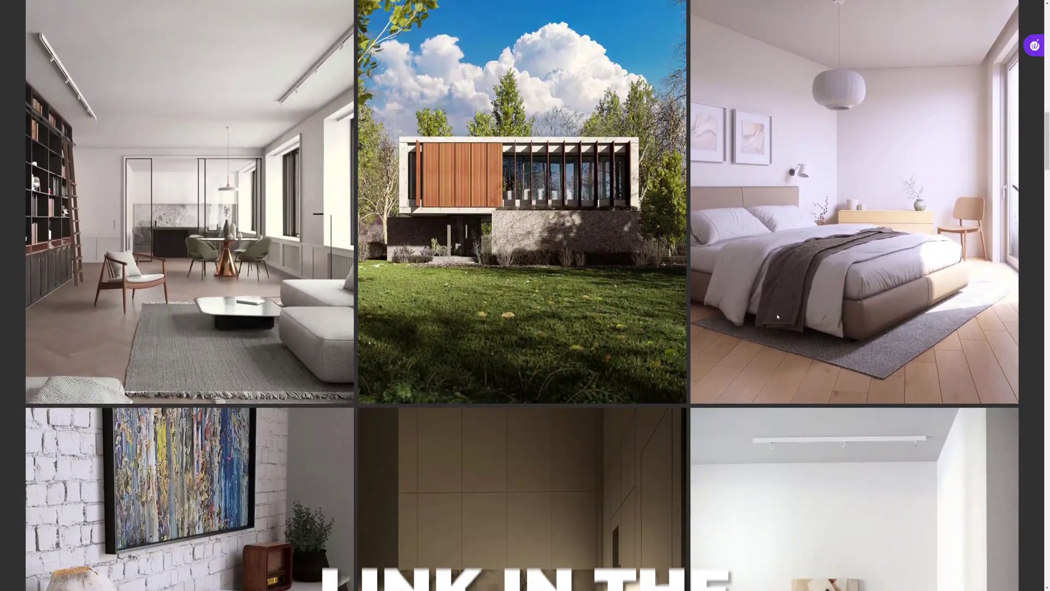
{"action": "scroll", "coordinate": [777, 317], "scroll_direction": "down", "scroll_amount": 5}
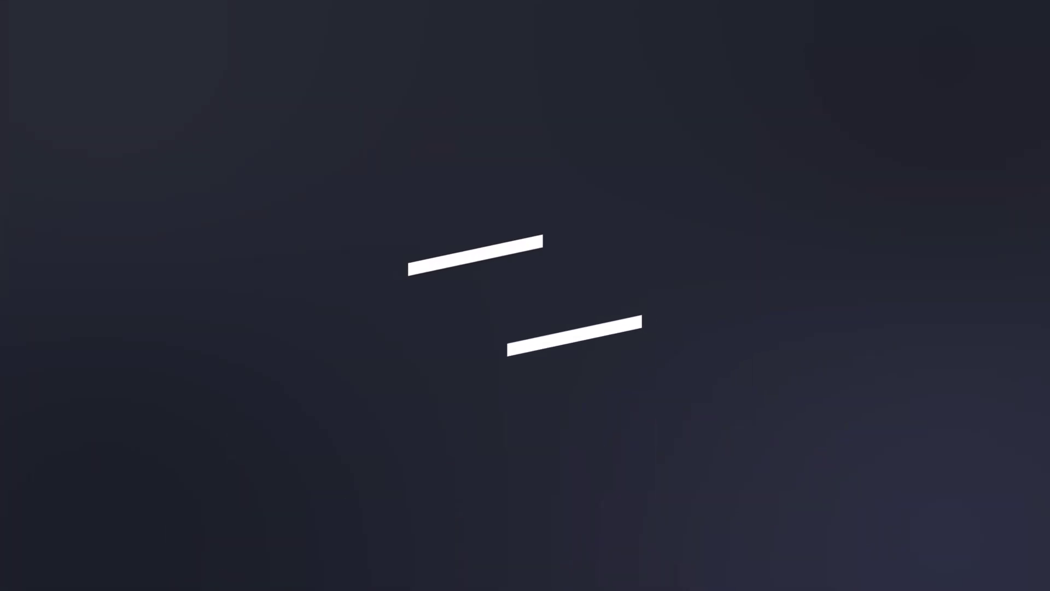